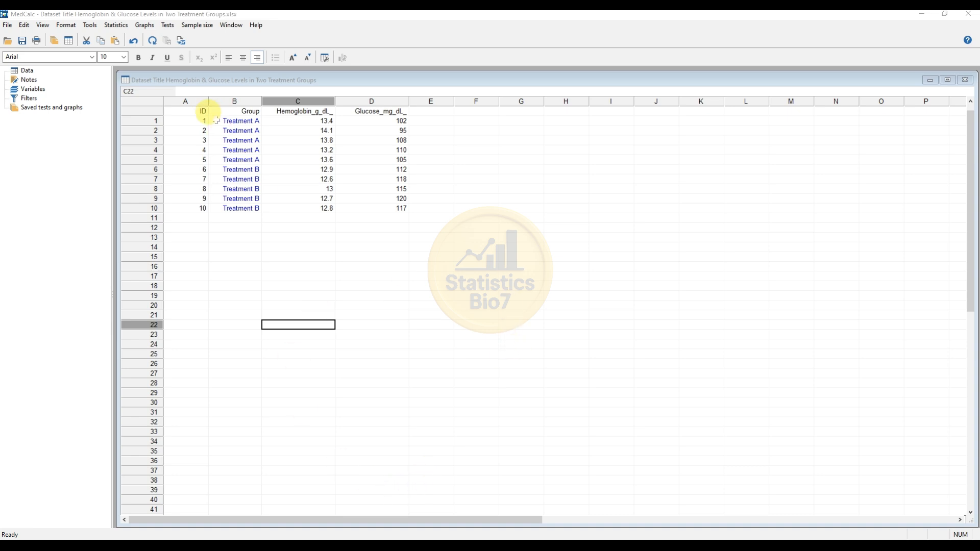
# Step: Open the Statistics menu to see the available analyses for the dataset
pyautogui.click(116, 25)
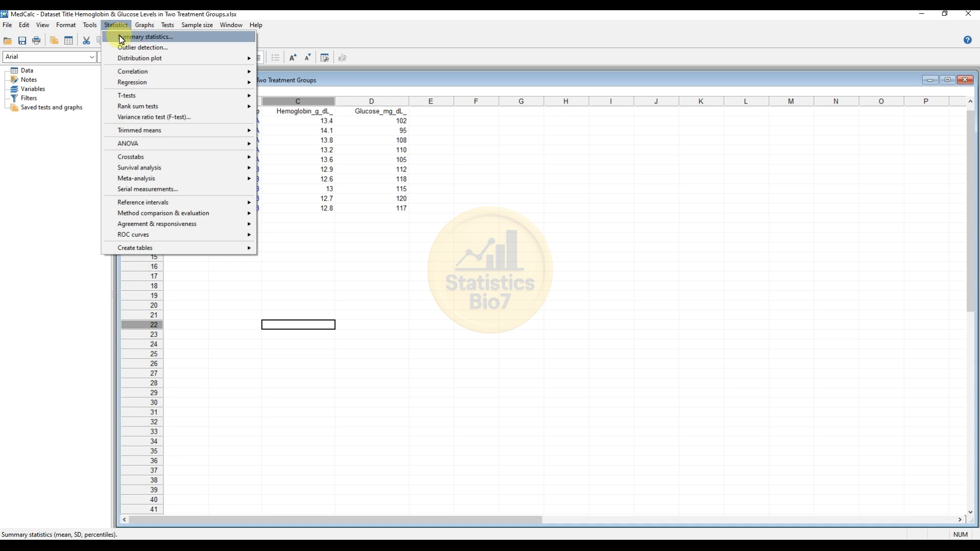
# Step: Start a Summary statistics analysis with Hemoglobin_g_dL_ selected as the variable
pyautogui.click(122, 37)
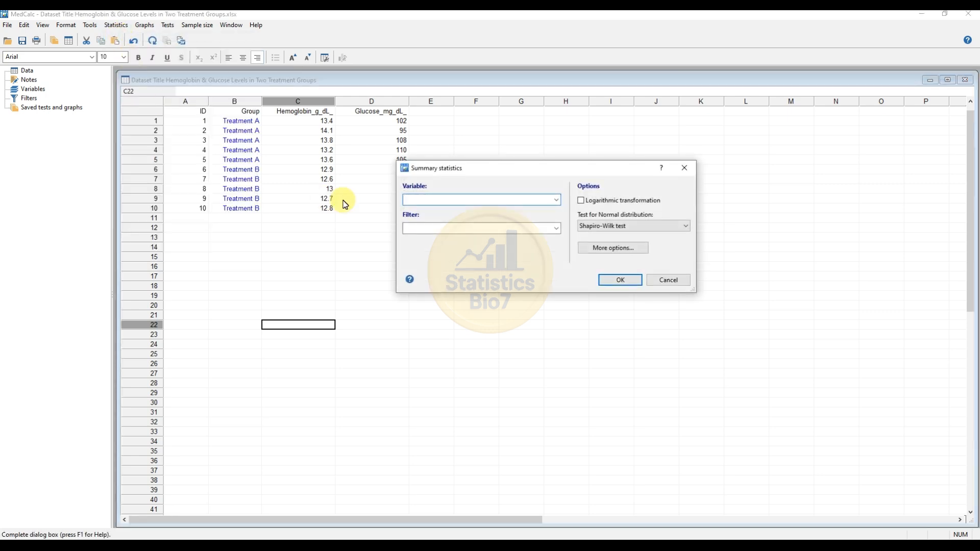
pyautogui.click(557, 199)
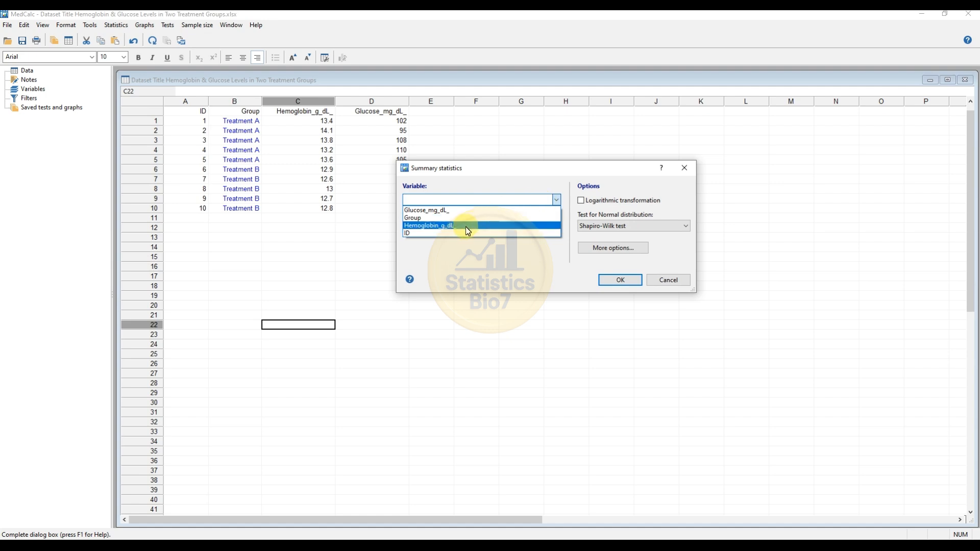
pyautogui.click(466, 226)
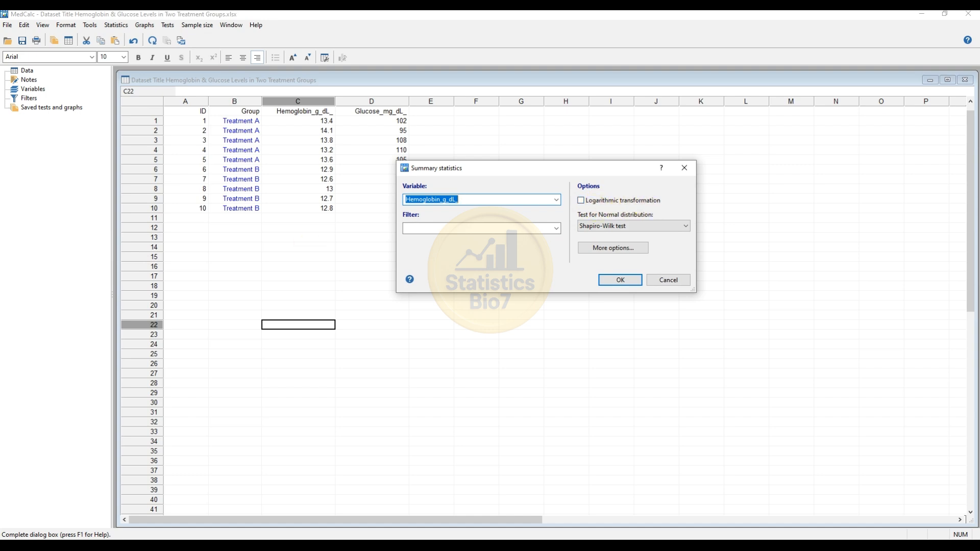
pyautogui.click(559, 230)
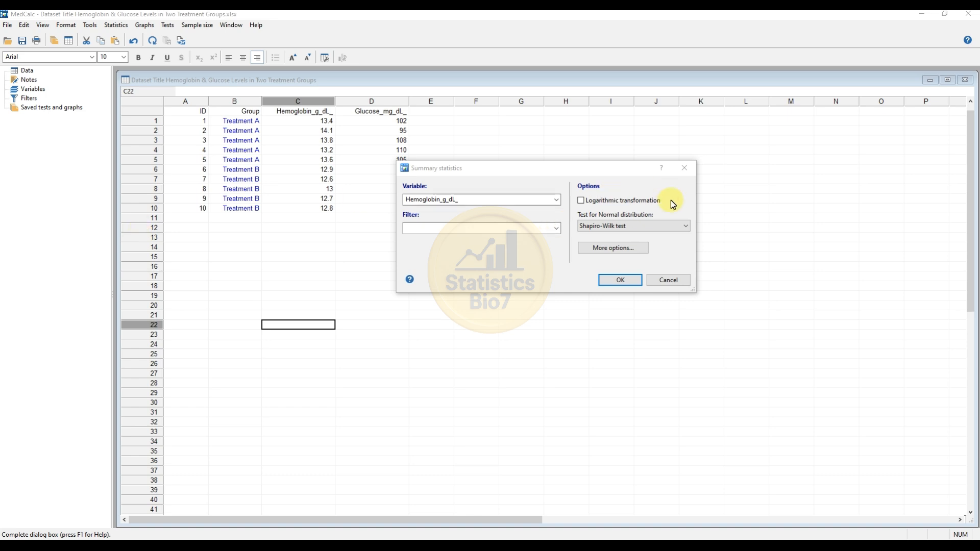
pyautogui.click(683, 227)
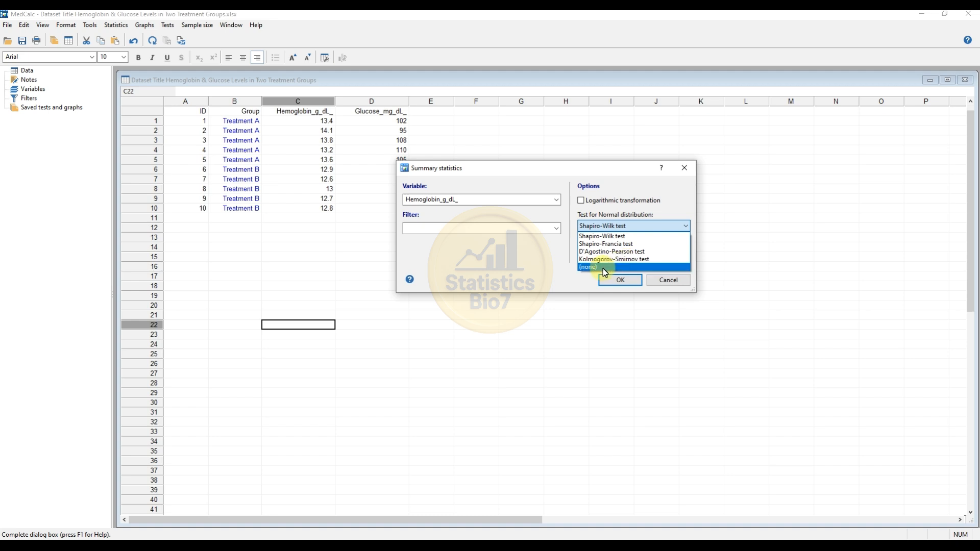
pyautogui.click(596, 237)
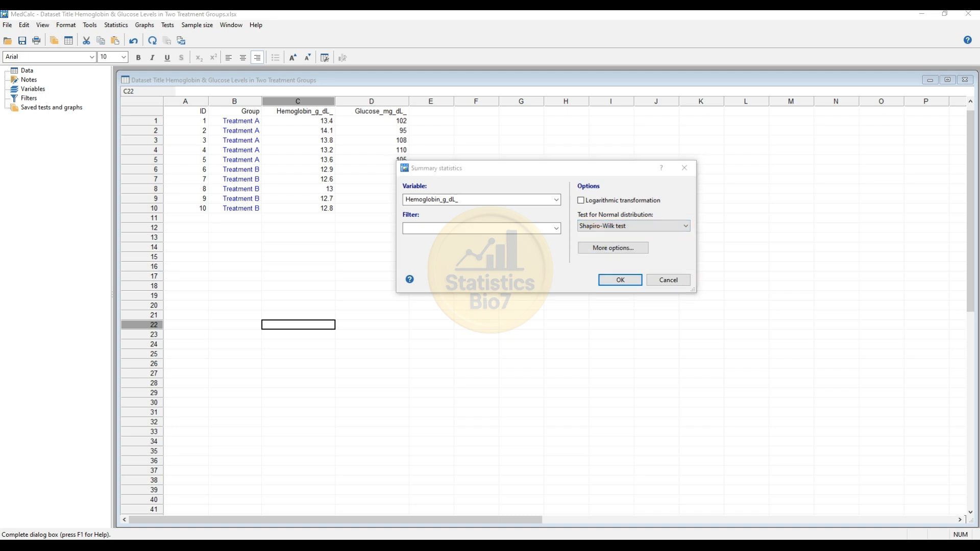
pyautogui.click(602, 229)
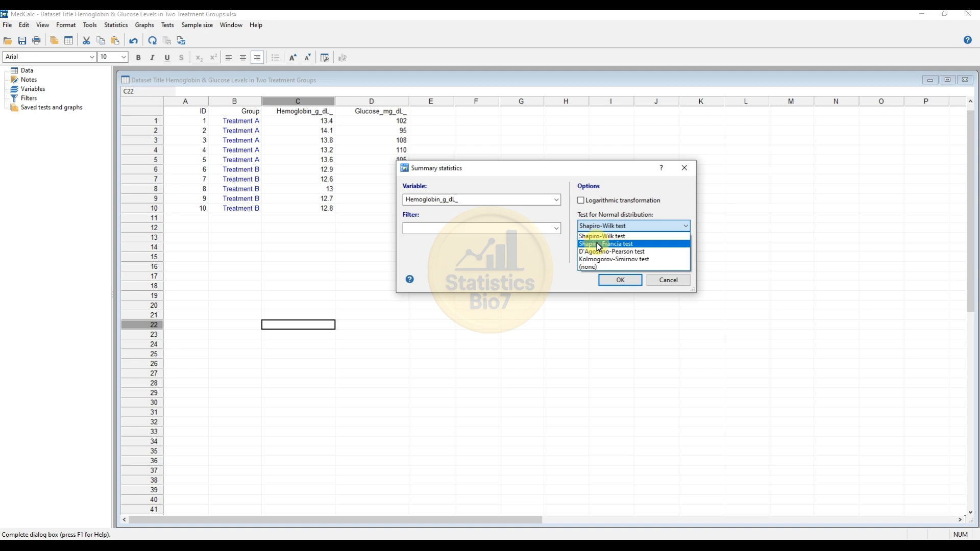
pyautogui.press('Down')
pyautogui.press('Down')
pyautogui.press('Down')
pyautogui.hotkey('alt', 'Tab')
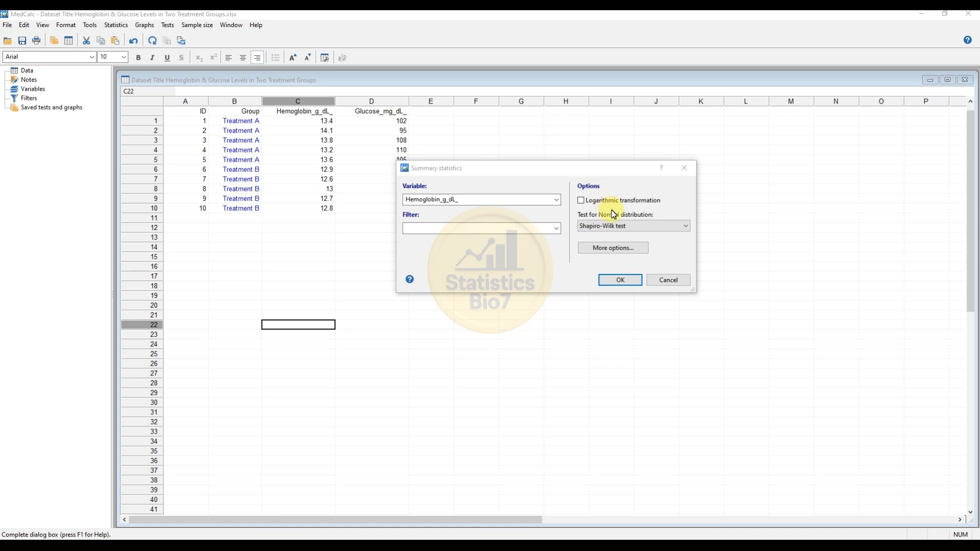
pyautogui.click(618, 231)
# Step: After trying D'Agostino-Pearson and no test, settle on Shapiro-Wilk and bring up More options
pyautogui.click(612, 251)
pyautogui.hotkey('alt', 'Tab')
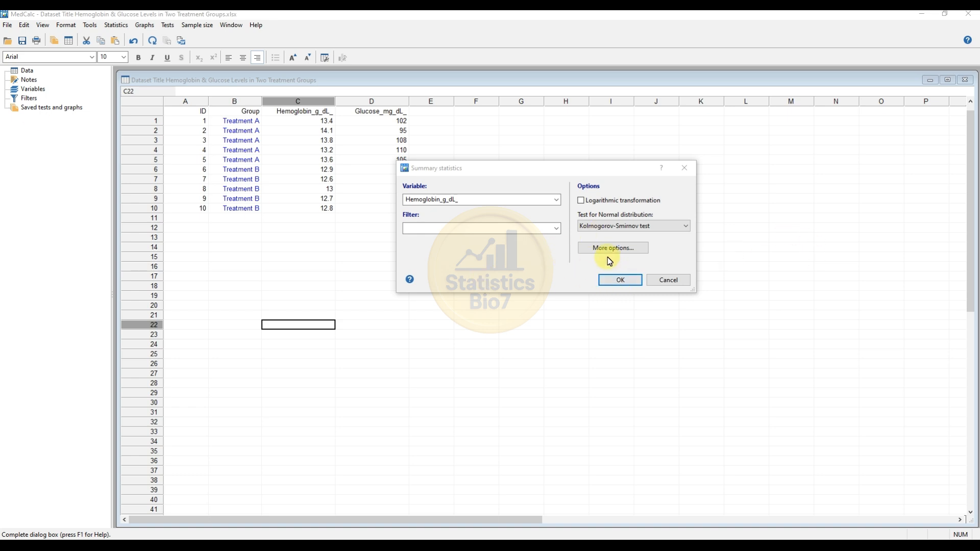
pyautogui.click(598, 225)
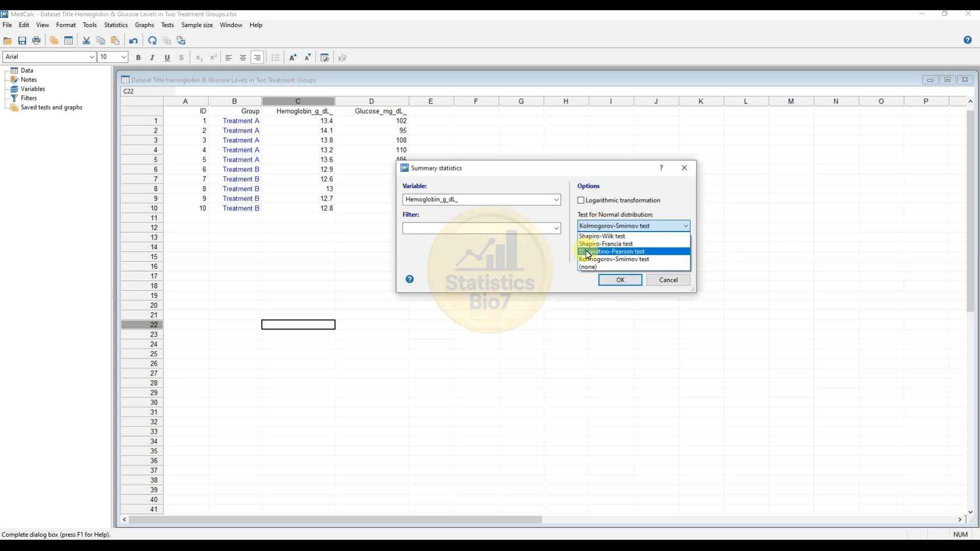
pyautogui.click(588, 268)
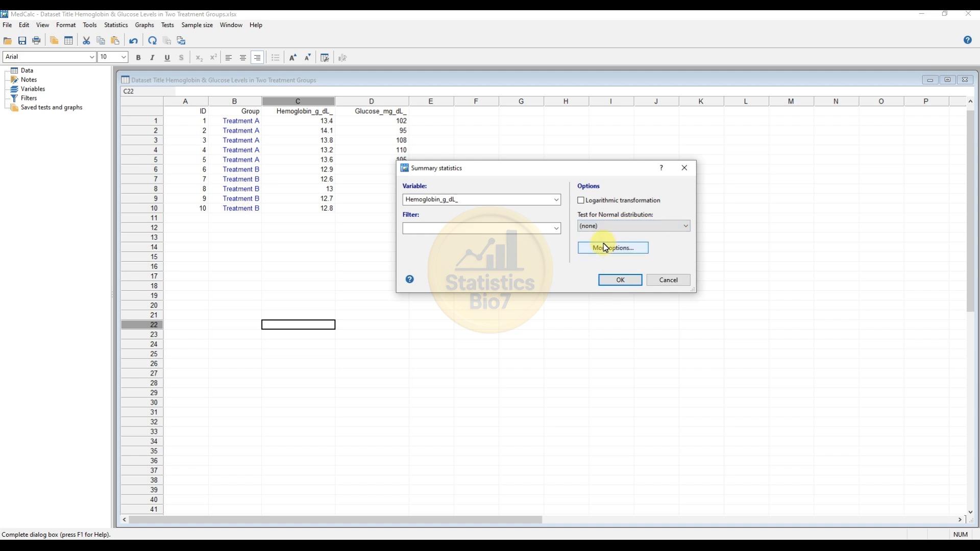
pyautogui.click(600, 225)
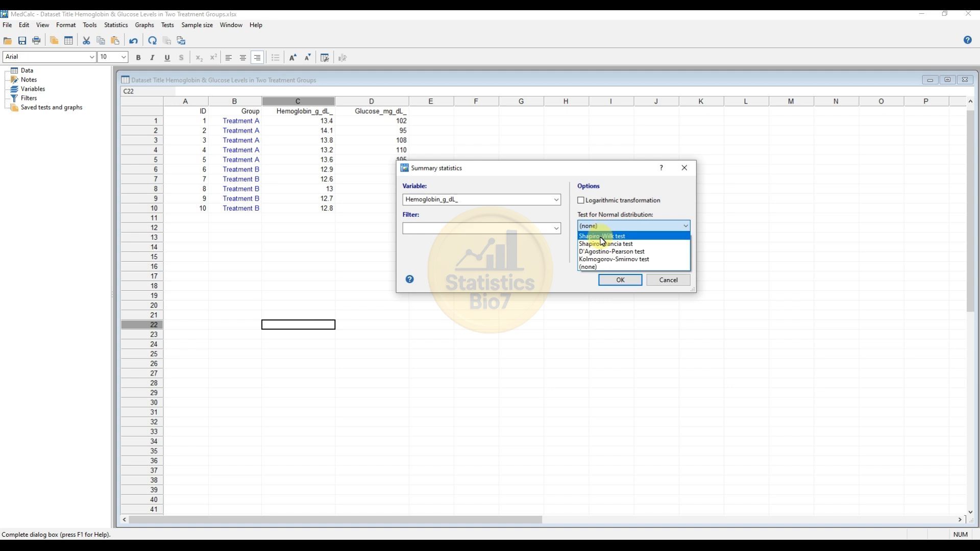
pyautogui.click(602, 236)
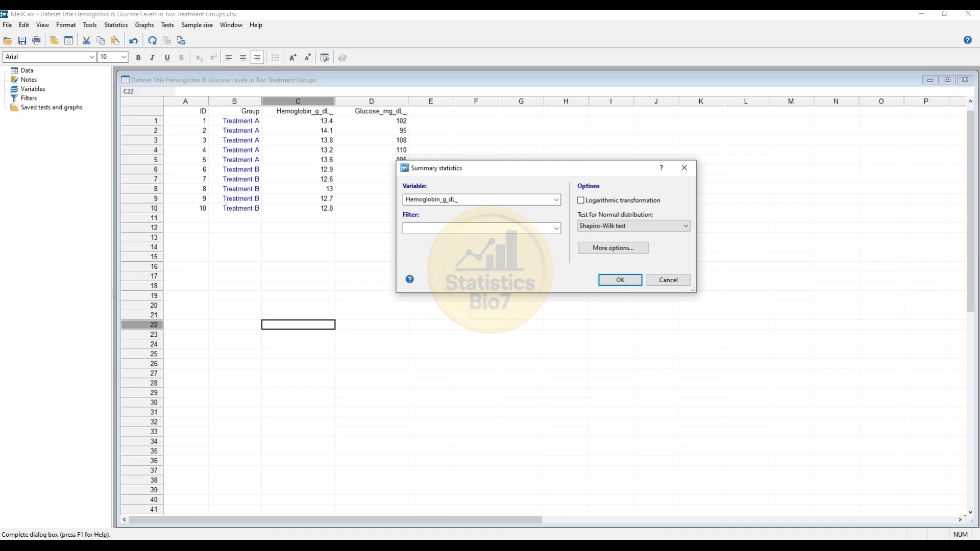
pyautogui.click(622, 250)
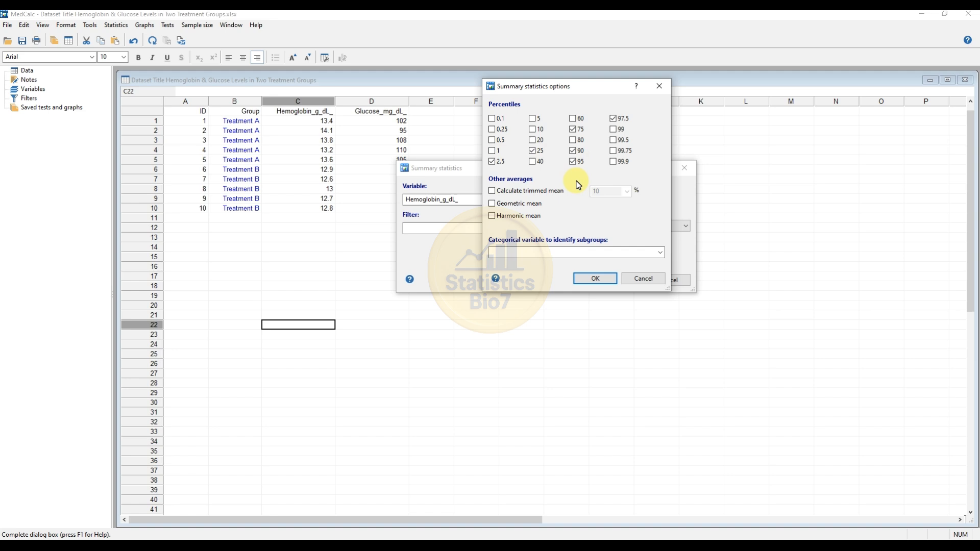
# Step: Tick the 90th percentile alongside the 2.5, 25, 75, 95 and 97.5 percentiles
pyautogui.click(573, 150)
# Step: Untick the 90th and 95th percentiles, leaving 2.5, 25, 75 and 97.5
pyautogui.click(576, 152)
pyautogui.click(575, 163)
# Step: Set Group as the subgroup variable, confirm the options, and run the Hemoglobin summary
pyautogui.click(661, 252)
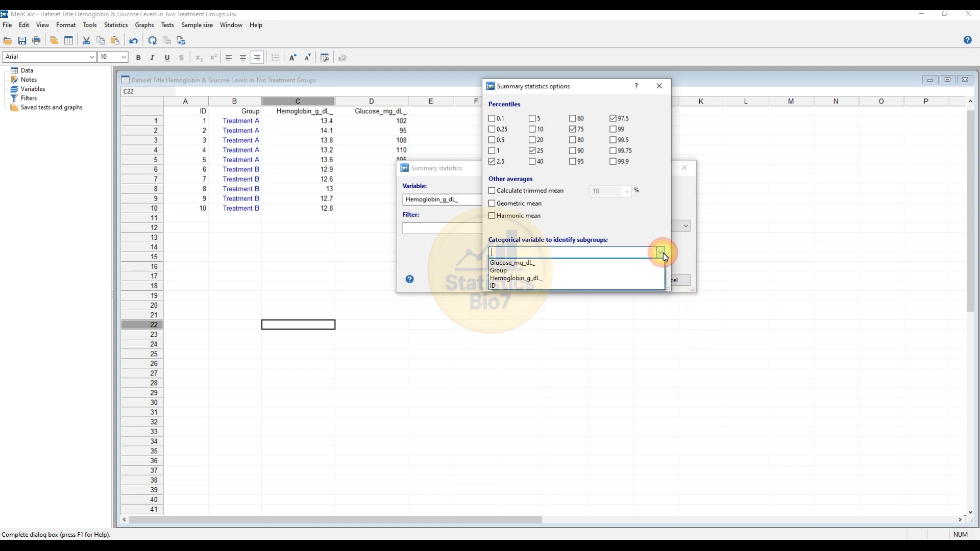
pyautogui.click(519, 273)
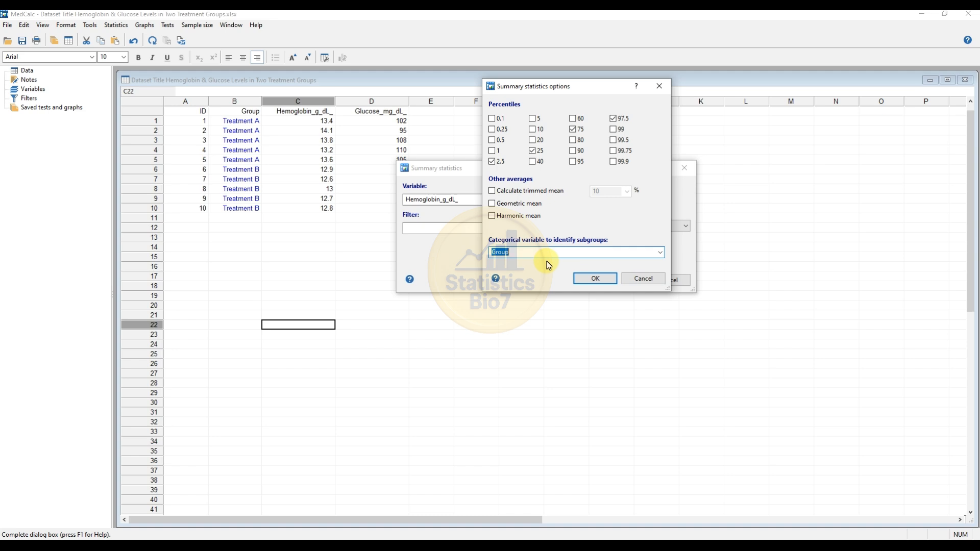
pyautogui.click(588, 278)
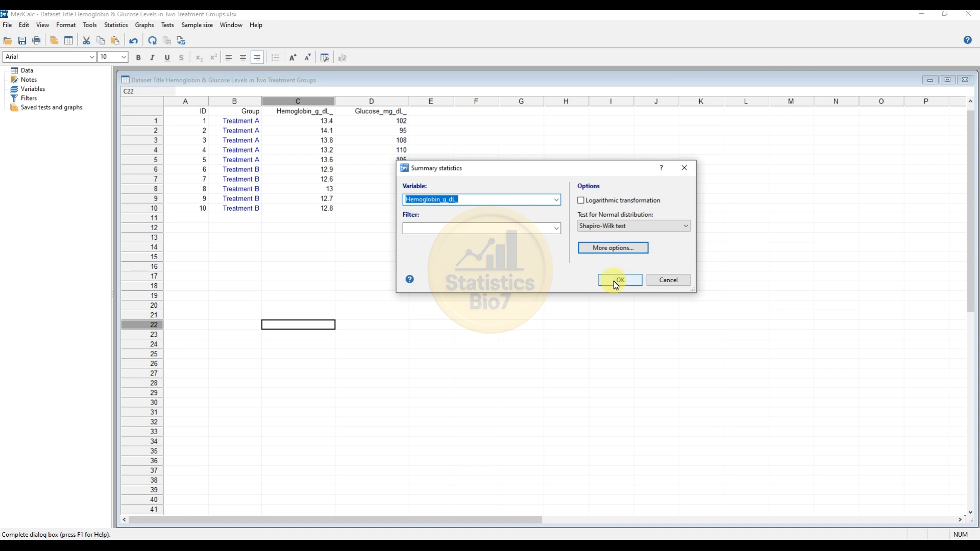
pyautogui.click(616, 280)
# Step: Move the Hemoglobin summary report window slightly to the right
pyautogui.moveTo(210, 82); pyautogui.dragTo(427, 77)
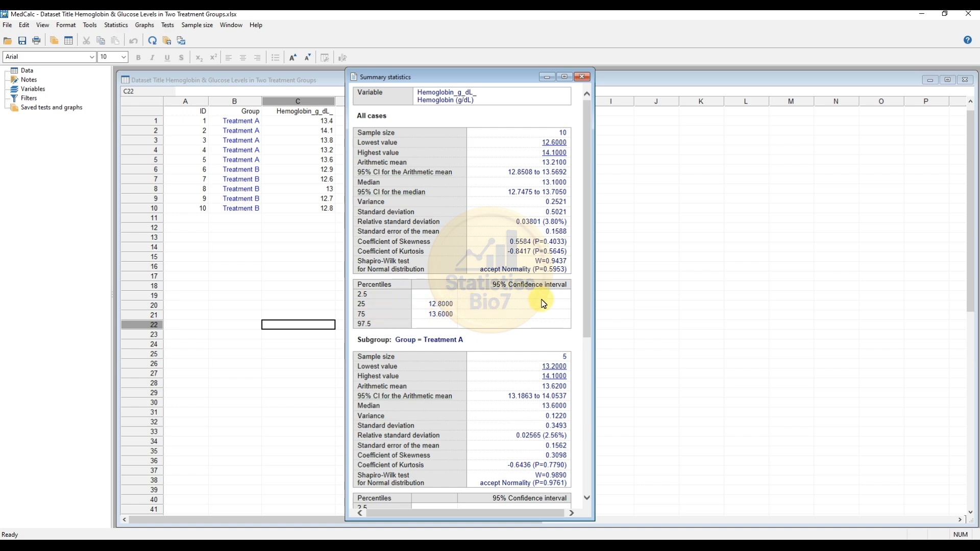
# Step: Scroll the report down to the Treatment B subgroup table (mean 12.80, normality P=0.9672)
pyautogui.scroll(-4, 546, 306)
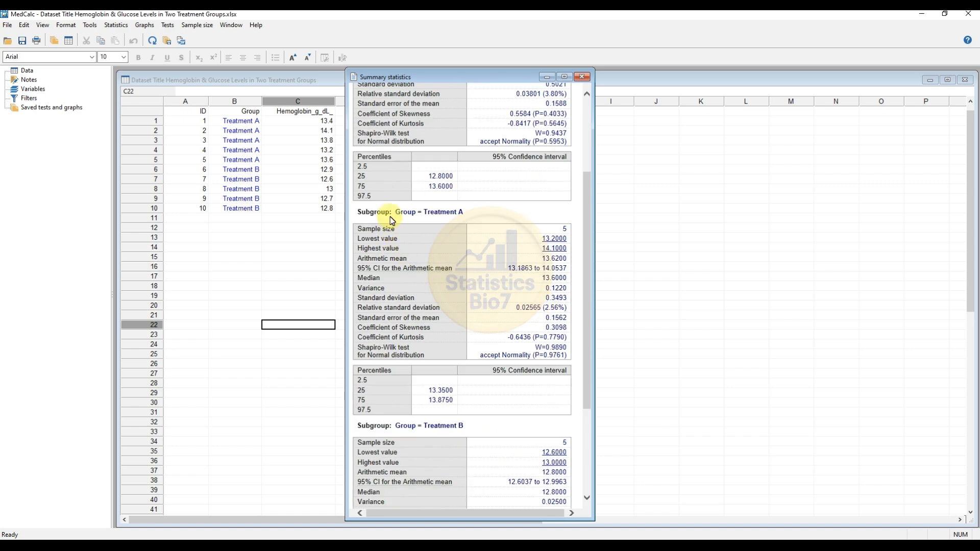
pyautogui.moveTo(423, 425); pyautogui.dragTo(461, 421)
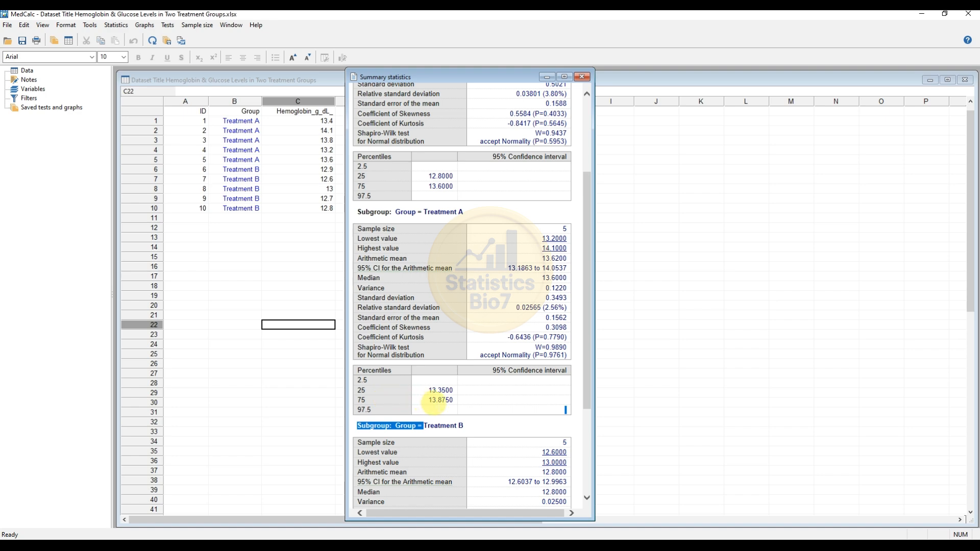
pyautogui.scroll(-5, 440, 400)
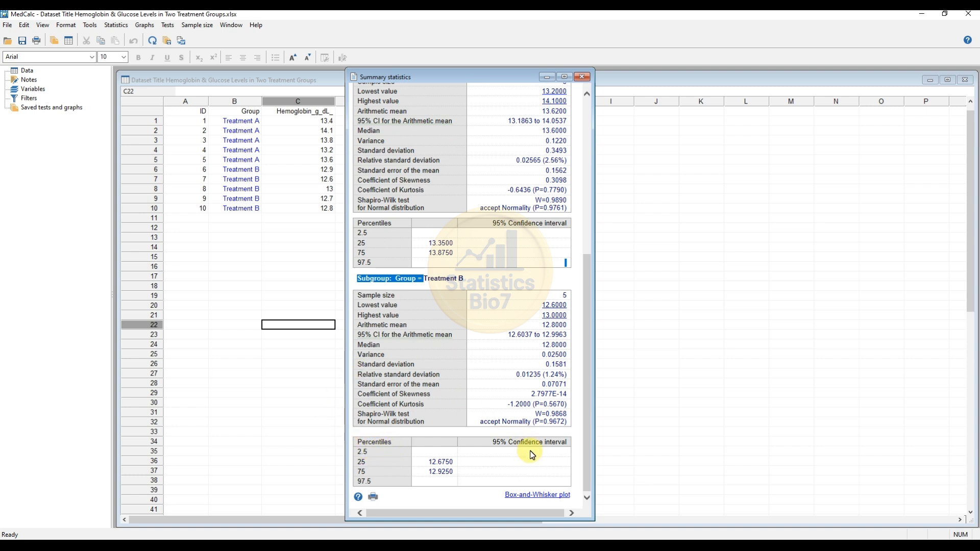
# Step: Create a horizontal box-and-whisker plot of Hemoglobin with all data points plotted
pyautogui.click(537, 495)
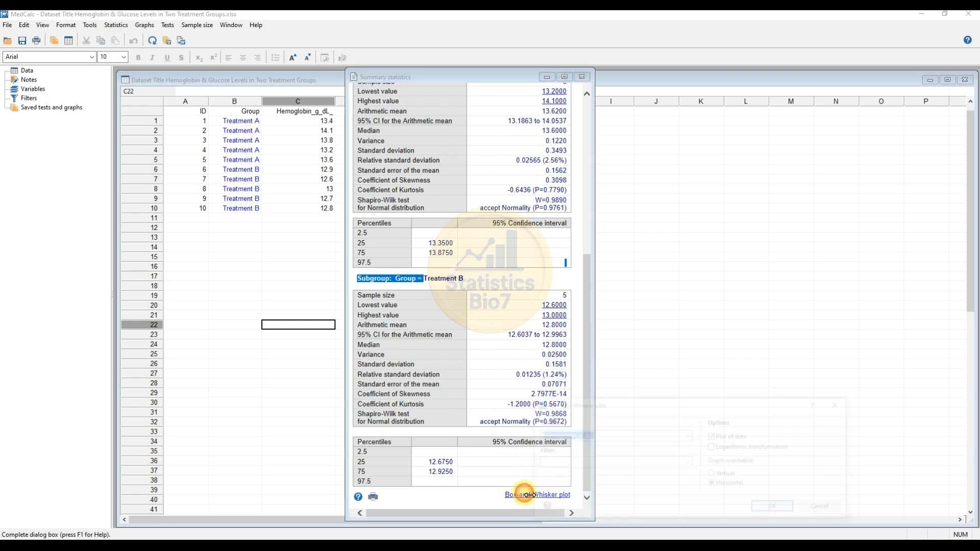
pyautogui.moveTo(621, 407); pyautogui.dragTo(531, 216)
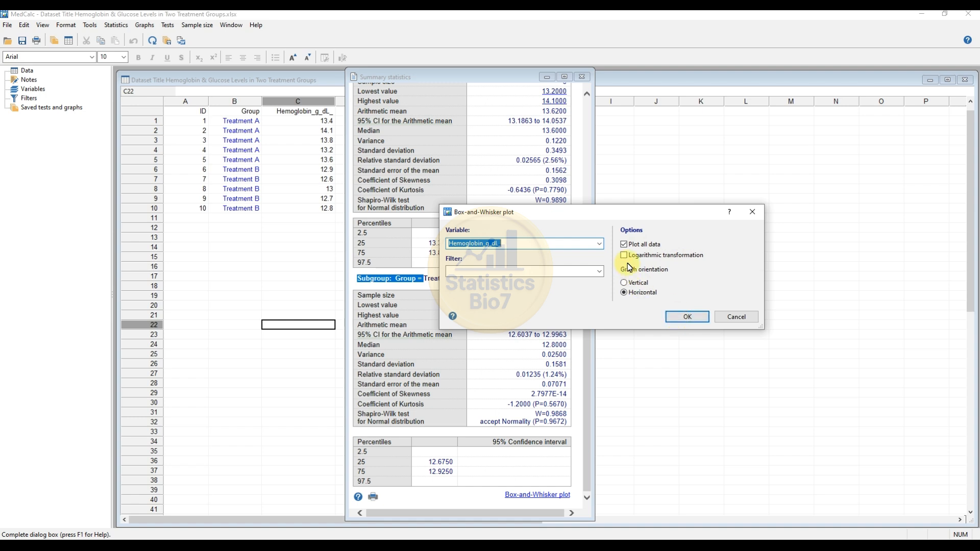
pyautogui.click(687, 316)
# Step: Centre and enlarge the plot window so the 12.6–14.1 g/dL chart is clearly visible
pyautogui.moveTo(252, 99); pyautogui.dragTo(424, 112)
pyautogui.moveTo(552, 297); pyautogui.dragTo(745, 398)
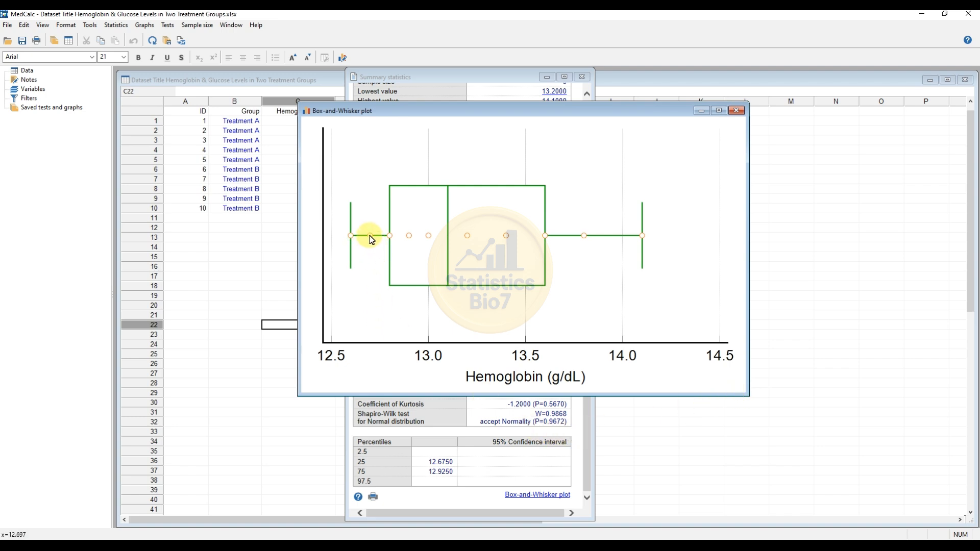
pyautogui.moveTo(522, 110); pyautogui.dragTo(607, 127)
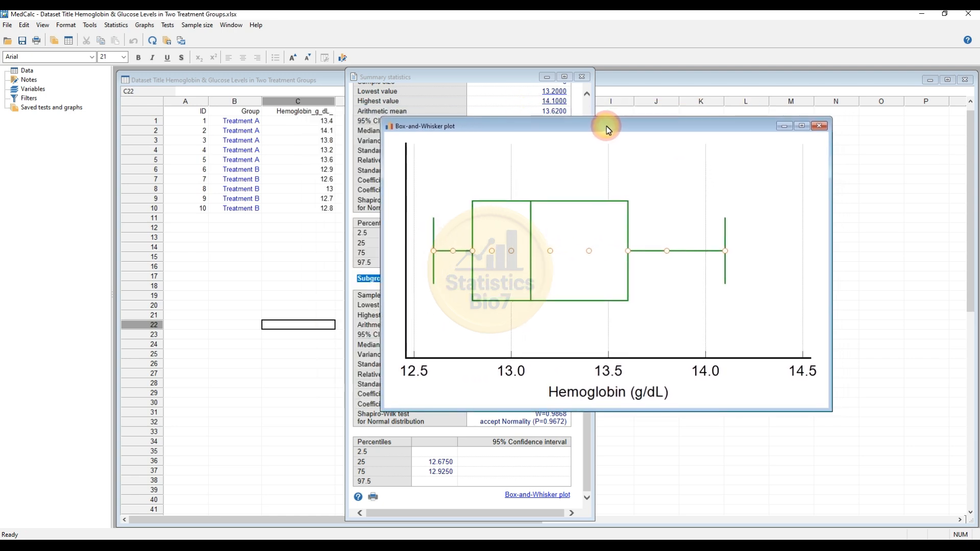
# Step: Close the box-and-whisker plot and scroll the report back to the All cases results
pyautogui.click(818, 132)
pyautogui.scroll(4, 459, 247)
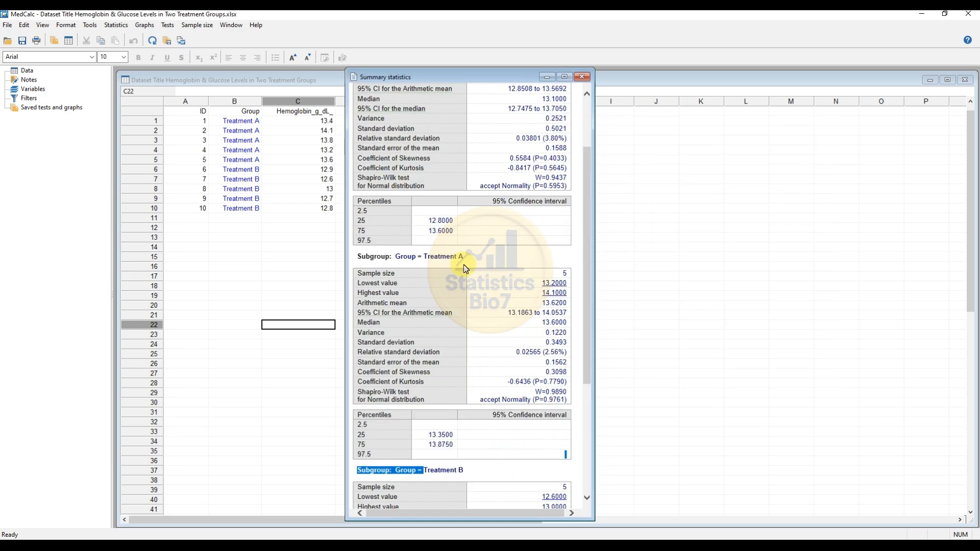
pyautogui.scroll(3, 465, 269)
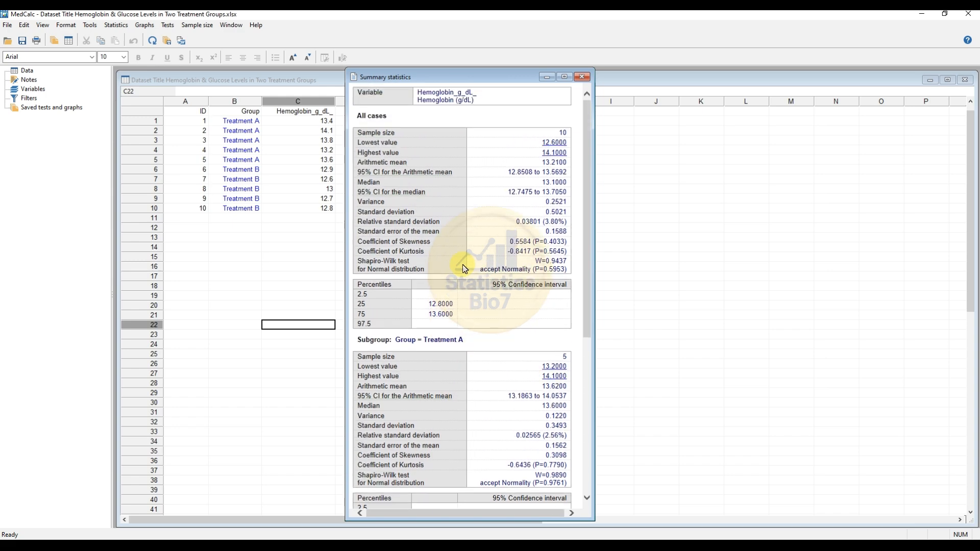